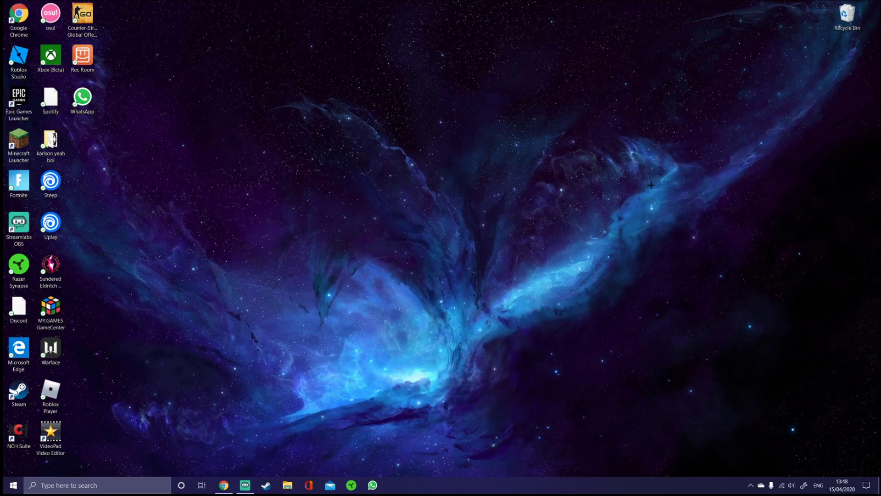
- Launch AMD Radeon Software, review the six custom resolutions on the Display tab, then close it
{"action": "right_click", "coordinate": [396, 79]}
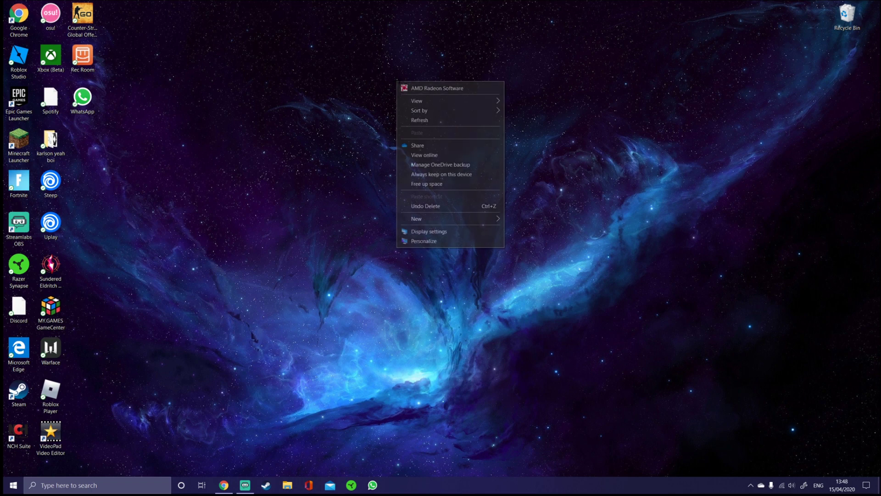
{"action": "left_click", "coordinate": [427, 87]}
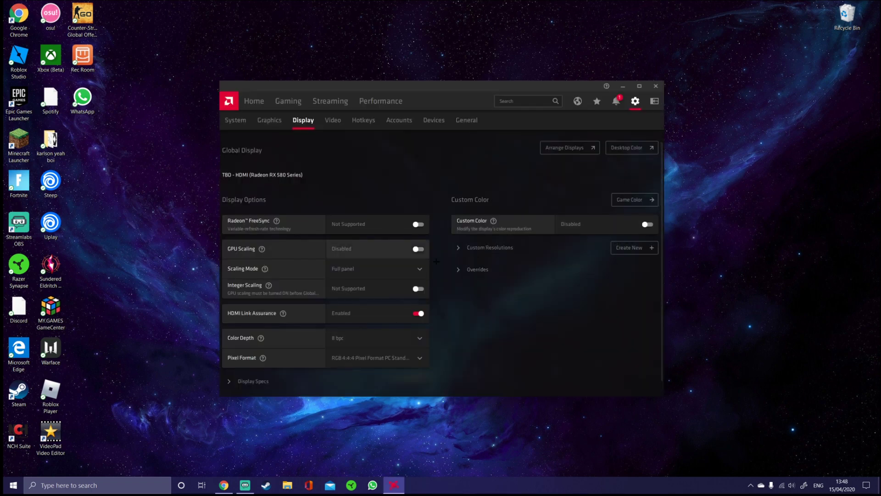
{"action": "left_click", "coordinate": [490, 247]}
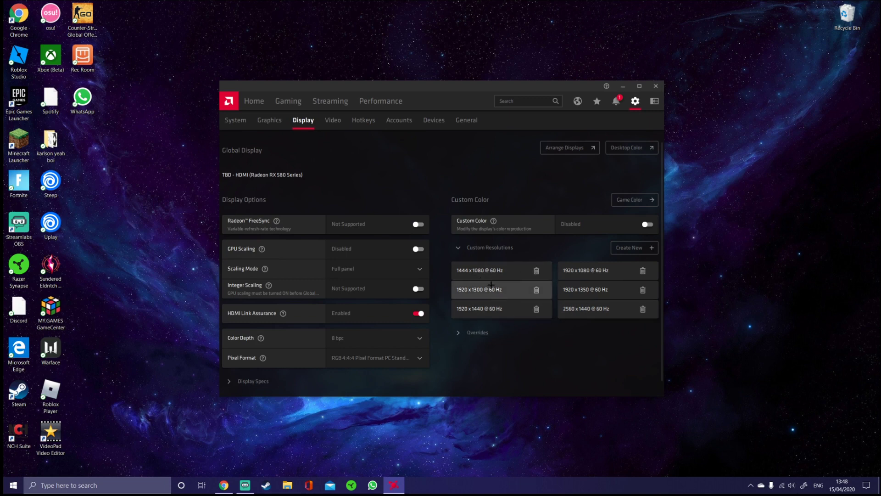
{"action": "left_click", "coordinate": [490, 247]}
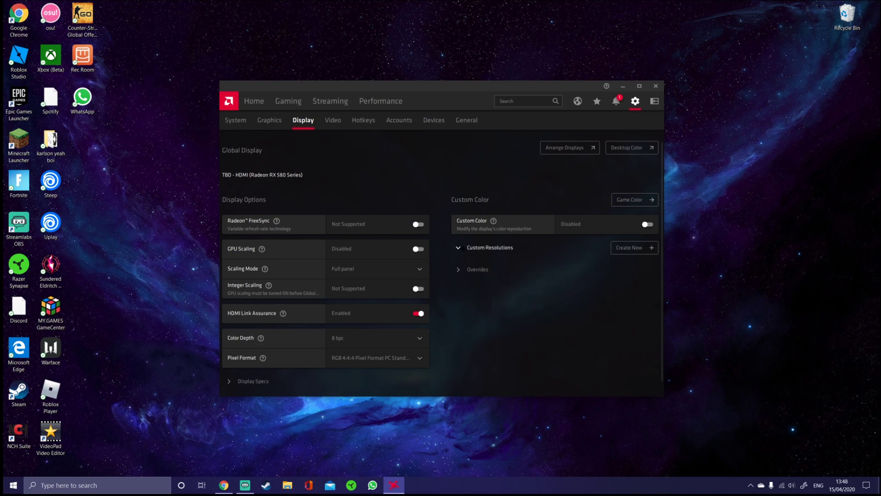
{"action": "left_click", "coordinate": [654, 86]}
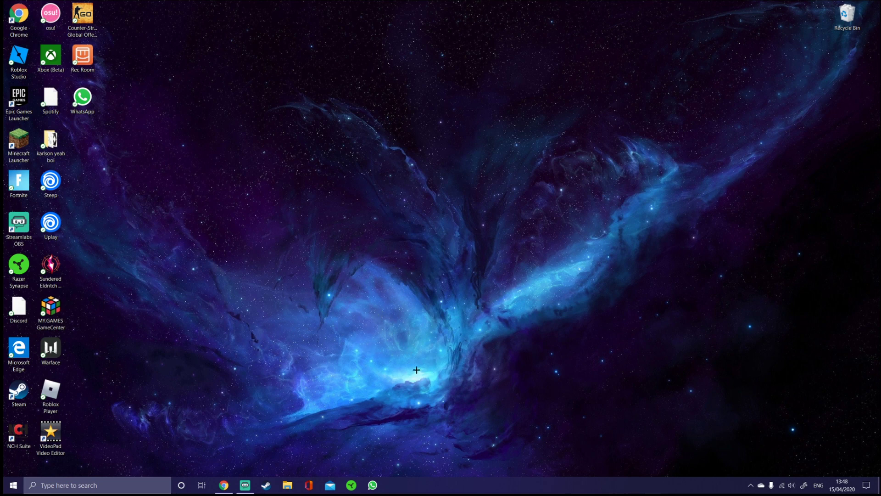
{"action": "left_click", "coordinate": [13, 485]}
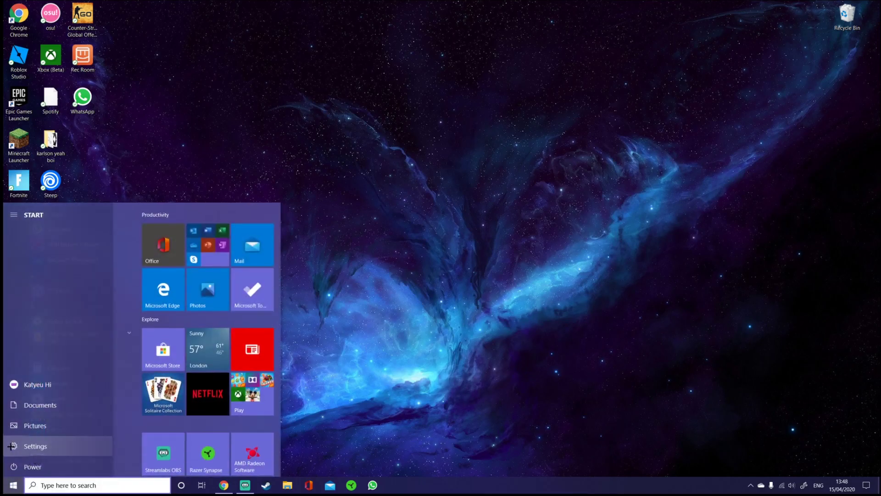
{"action": "left_click", "coordinate": [21, 448]}
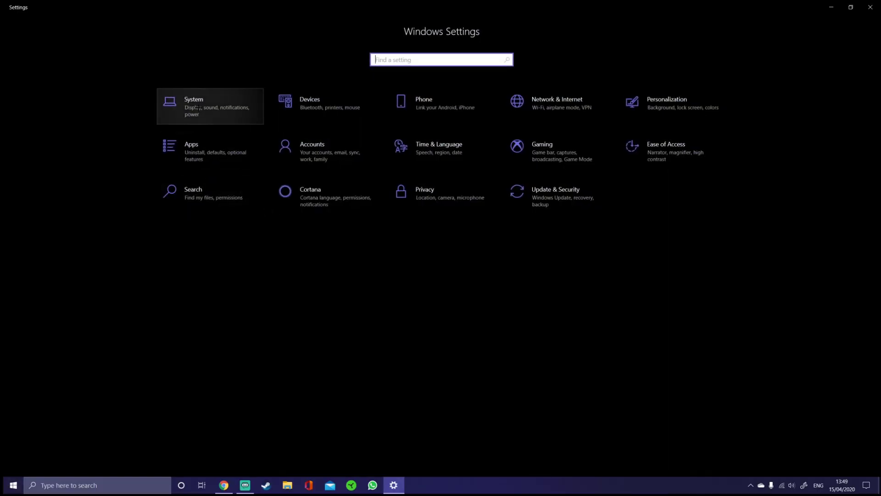
{"action": "left_click", "coordinate": [205, 109]}
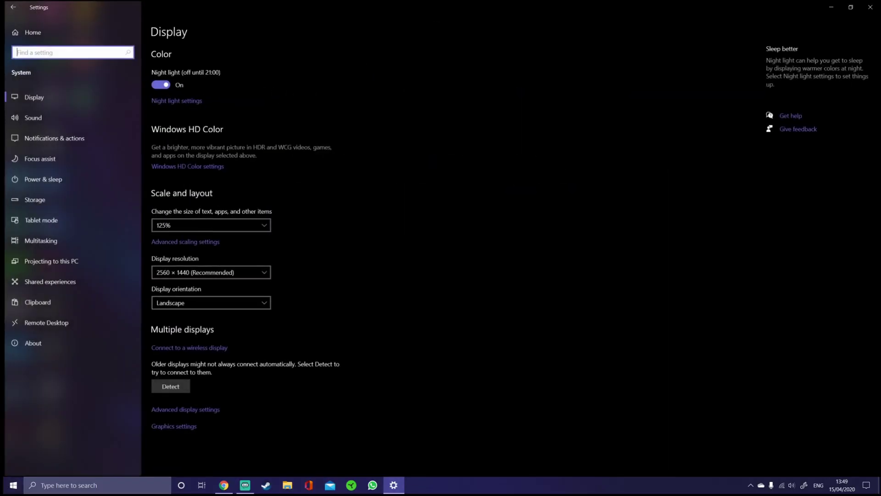
{"action": "left_click", "coordinate": [221, 275]}
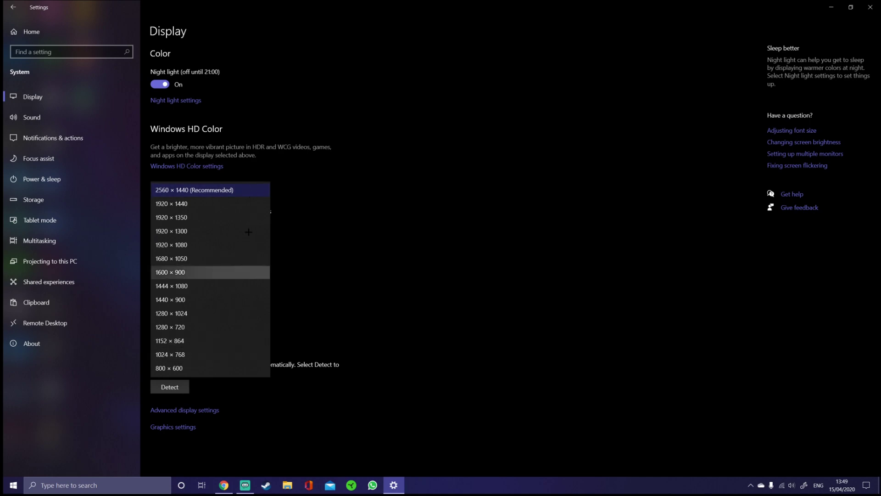
{"action": "left_click", "coordinate": [146, 262]}
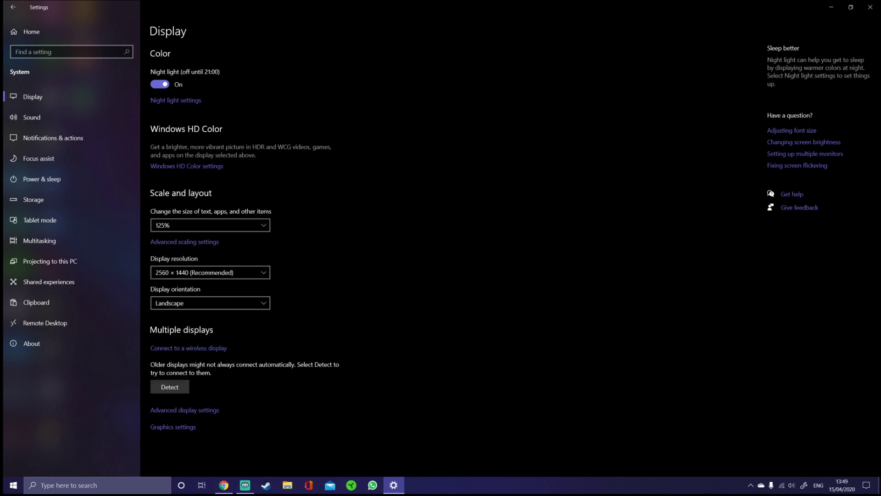
- Close Windows Settings and bring up the desktop shortcut menu
{"action": "left_click", "coordinate": [870, 7]}
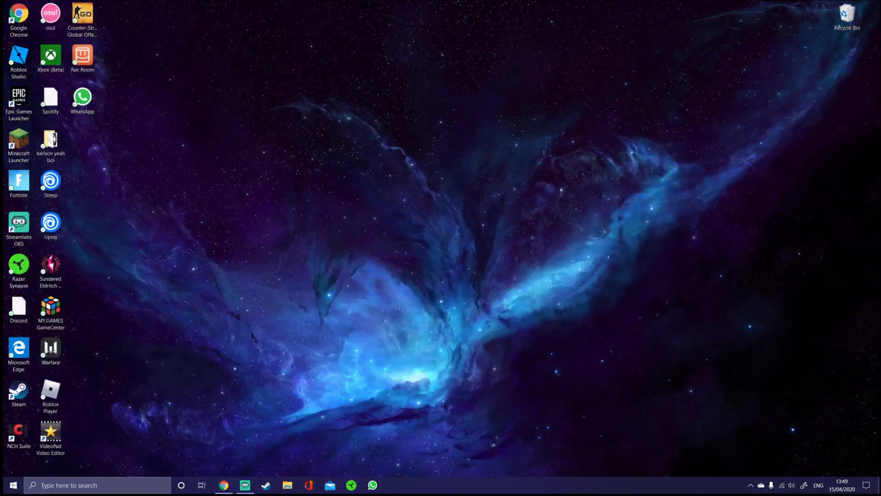
{"action": "right_click", "coordinate": [405, 210]}
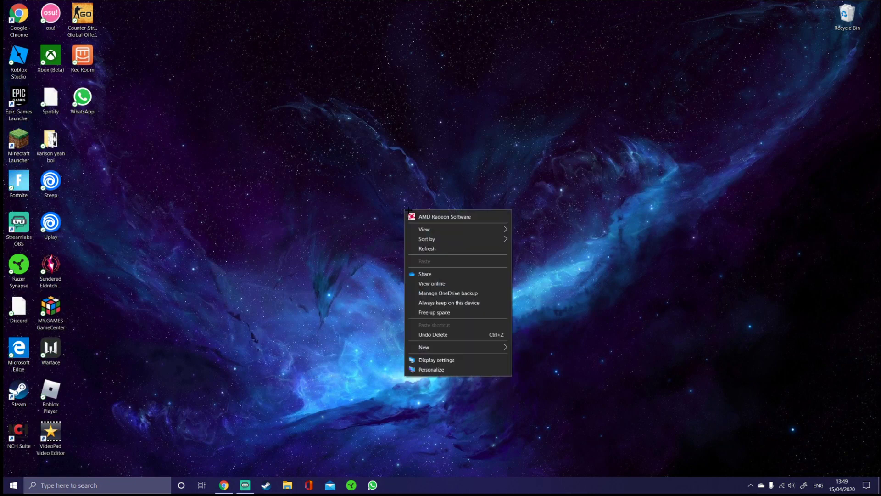
- Launch AMD Radeon Software maximized and view the Home dashboard
{"action": "left_click", "coordinate": [477, 214]}
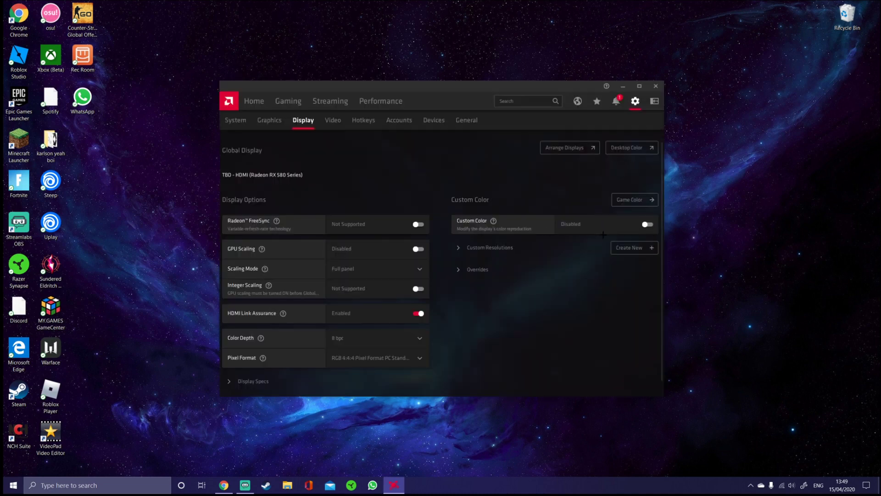
{"action": "left_click", "coordinate": [640, 86]}
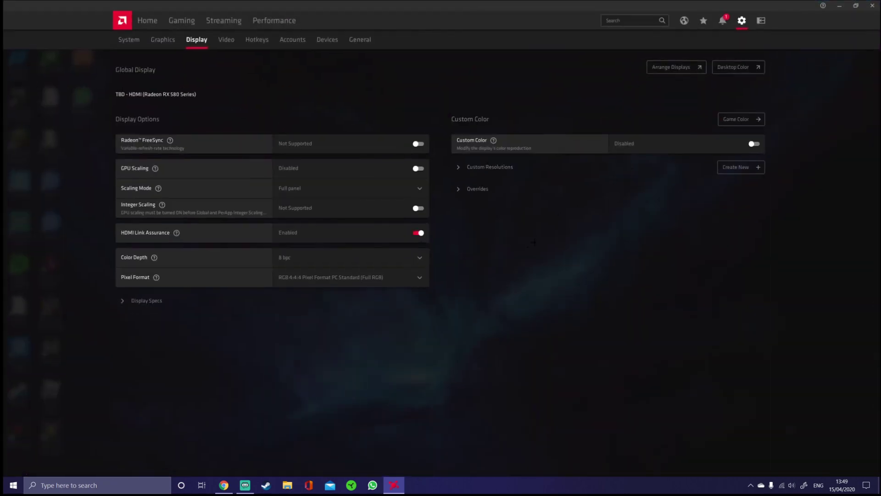
{"action": "left_click", "coordinate": [147, 20]}
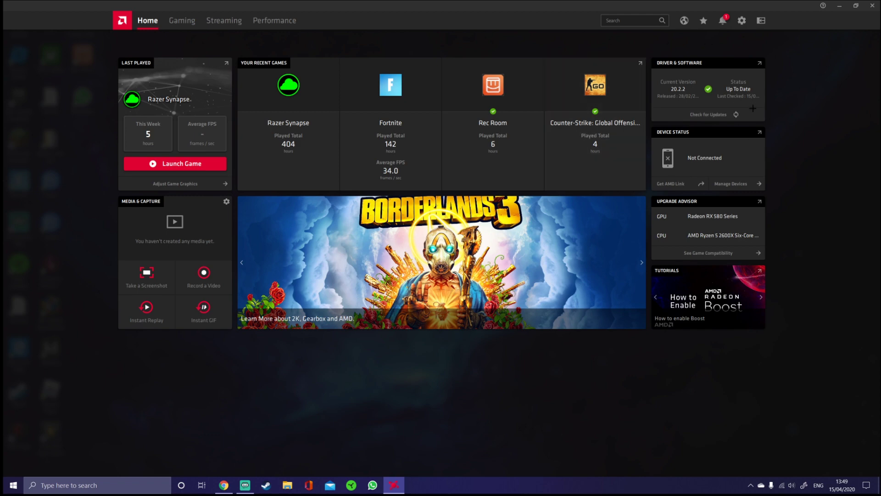
- Check driver updates, confirming version 20.2.2 is up to date, and return to System settings
{"action": "left_click", "coordinate": [730, 183]}
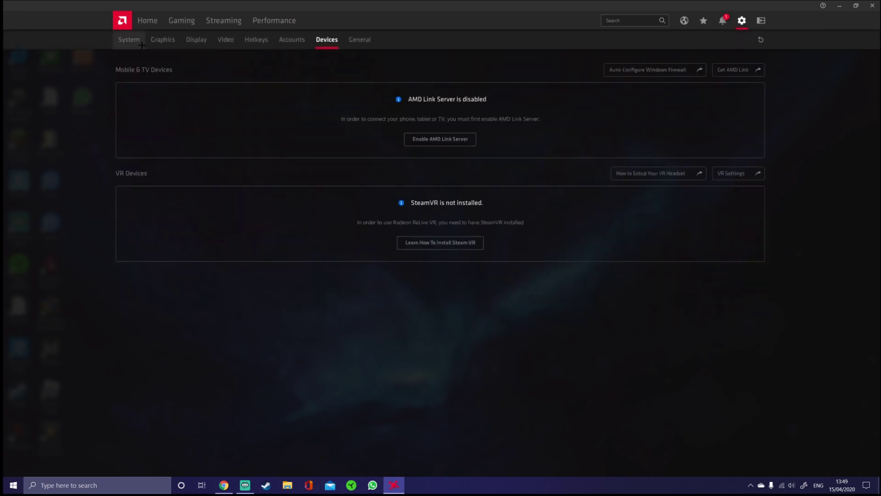
{"action": "left_click", "coordinate": [129, 40]}
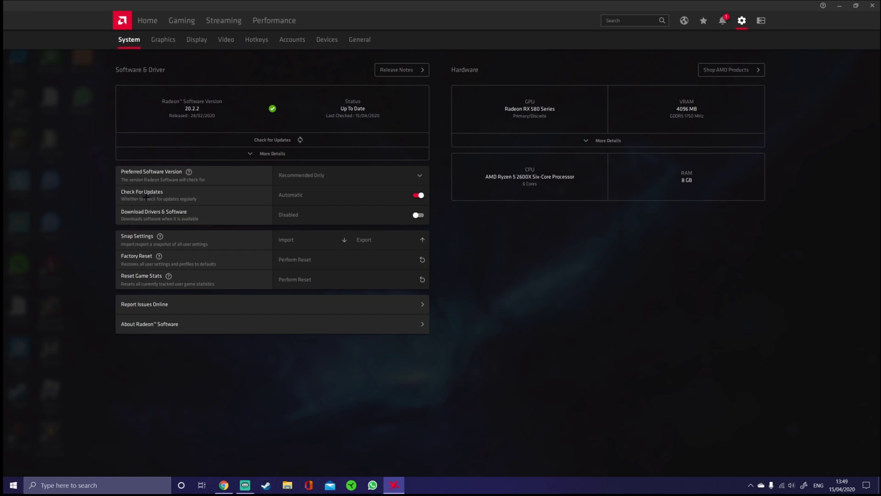
{"action": "left_click", "coordinate": [147, 20]}
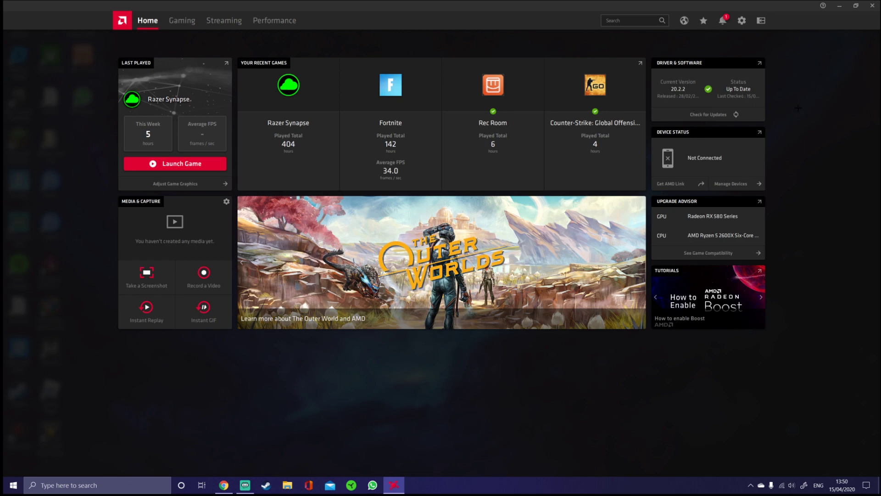
{"action": "left_click", "coordinate": [729, 114]}
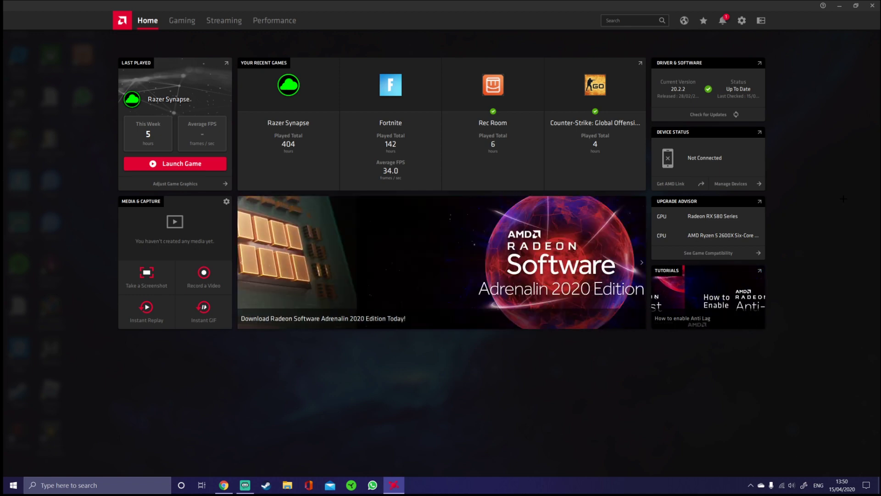
{"action": "left_click", "coordinate": [753, 185]}
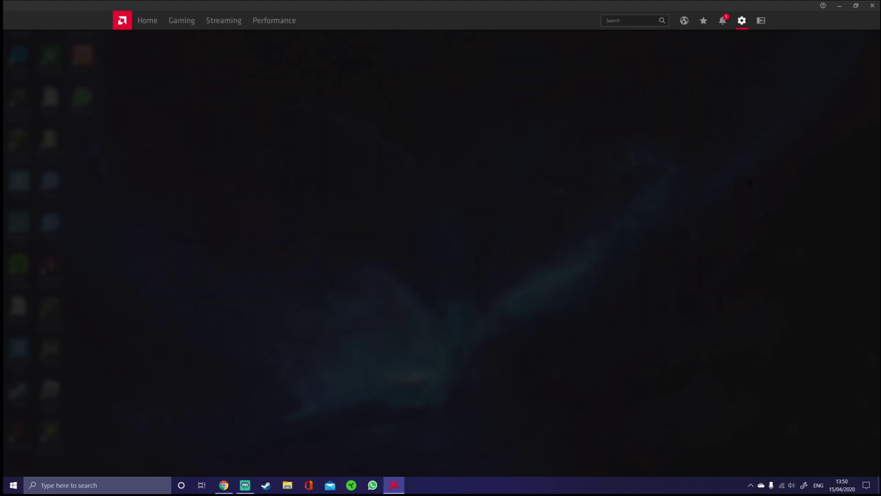
- Move from Devices and System settings to the Graphics page with the Standard profile active
{"action": "left_click", "coordinate": [125, 35]}
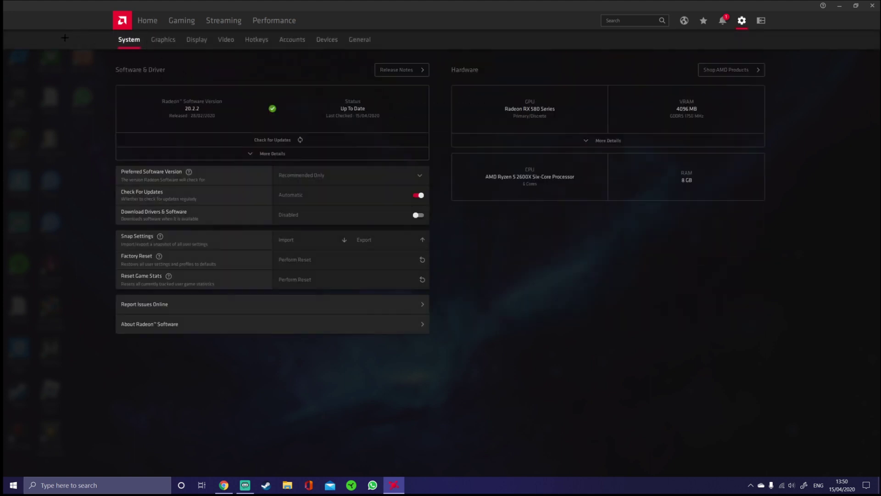
{"action": "left_click", "coordinate": [326, 40]}
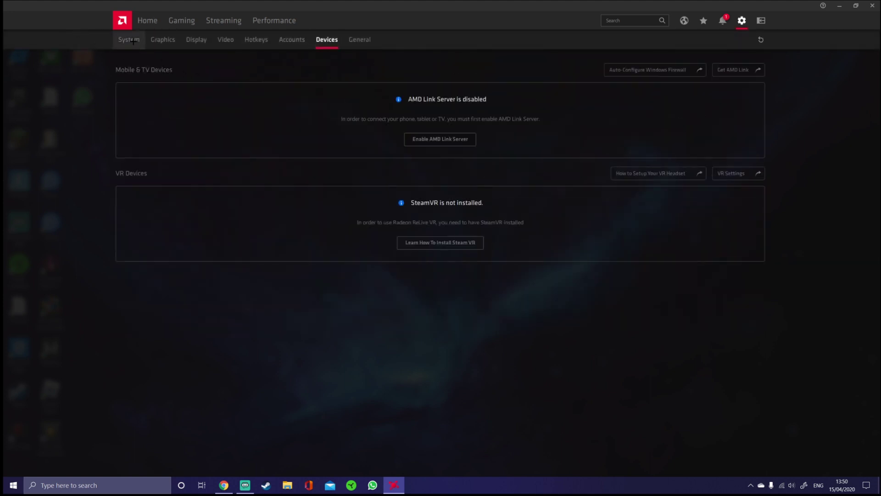
{"action": "left_click", "coordinate": [129, 39]}
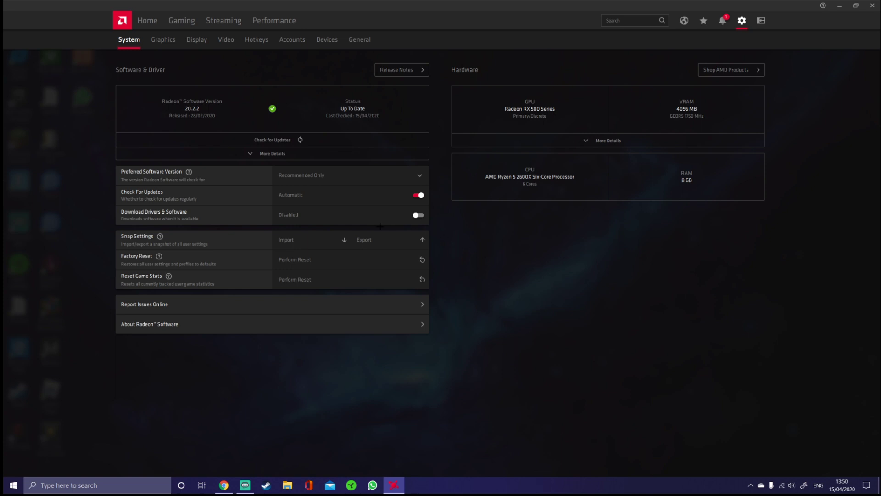
{"action": "left_click", "coordinate": [163, 40]}
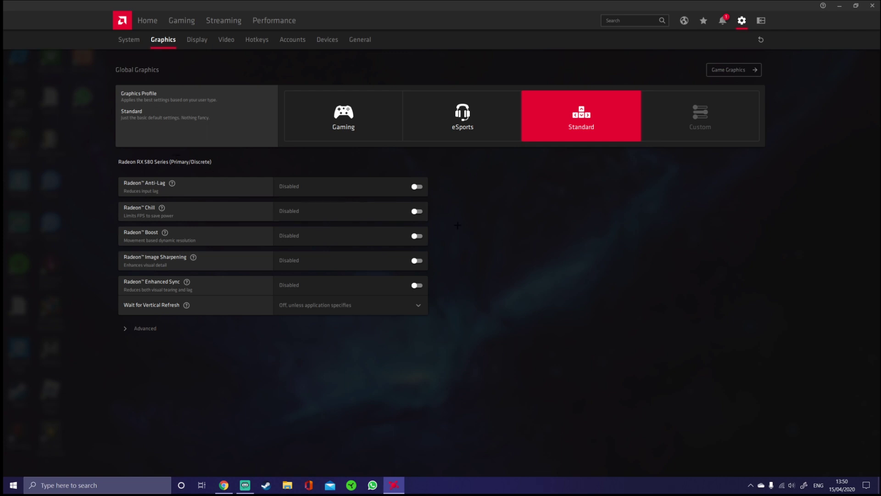
- Enable Custom Color on the Display page and briefly expand the Custom Resolutions list
{"action": "left_click", "coordinate": [197, 39]}
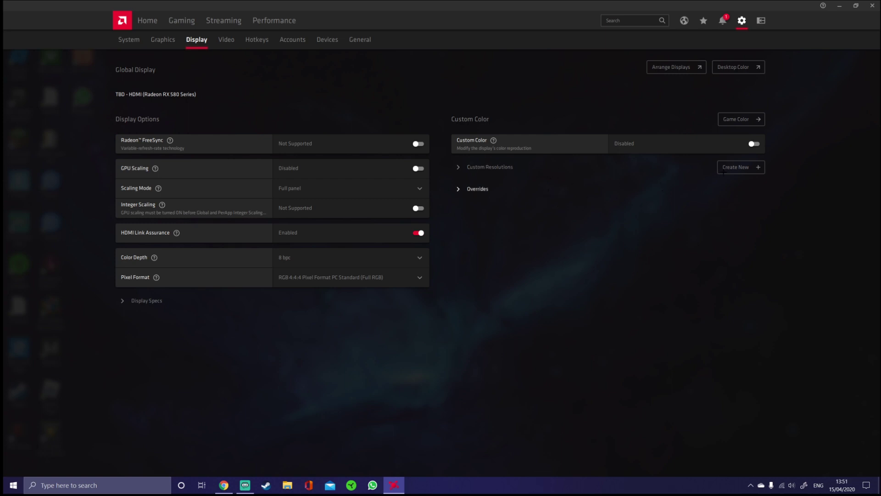
{"action": "left_click", "coordinate": [753, 144]}
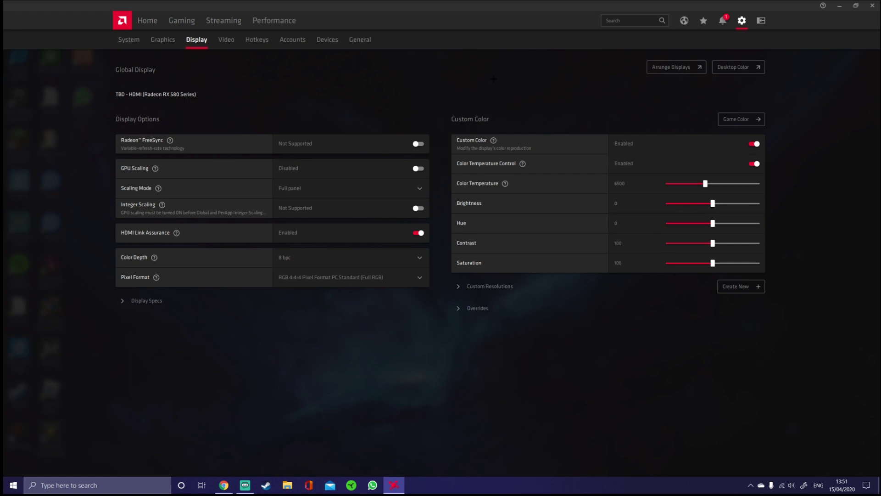
{"action": "left_click", "coordinate": [490, 286]}
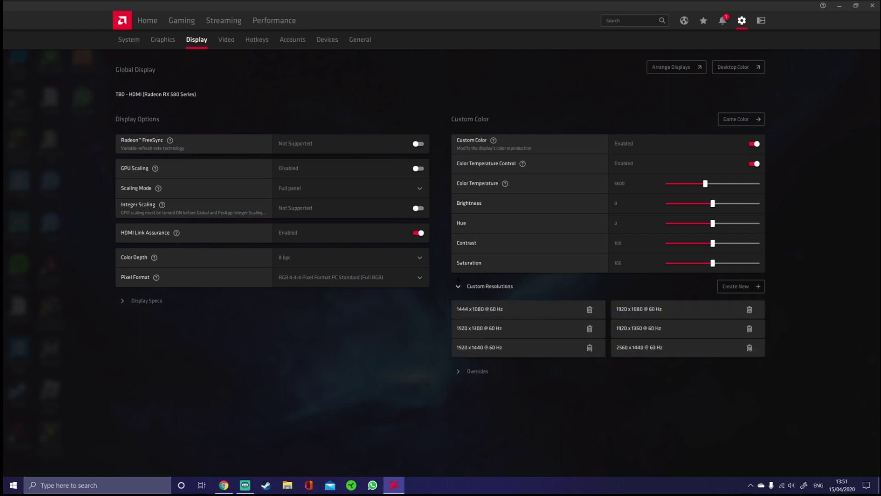
{"action": "left_click", "coordinate": [490, 286]}
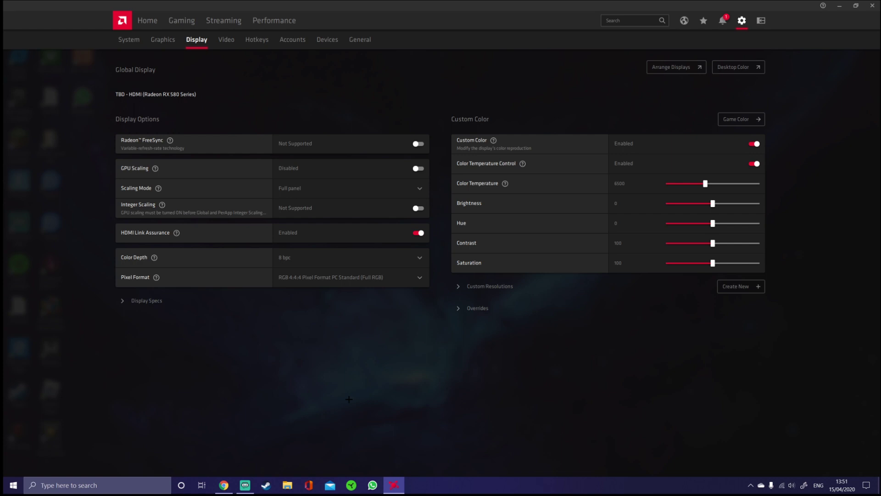
- Browse the Video, Hotkeys, Accounts, Devices and General settings pages
{"action": "left_click", "coordinate": [225, 42]}
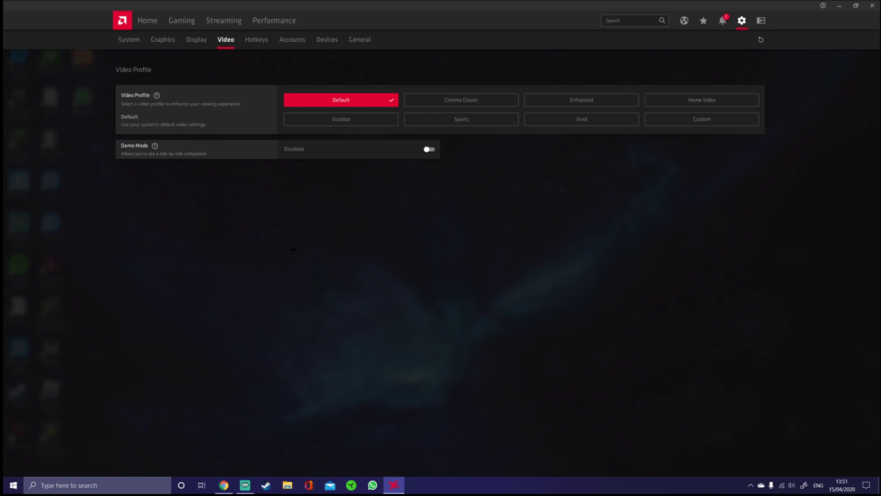
{"action": "left_click", "coordinate": [256, 39]}
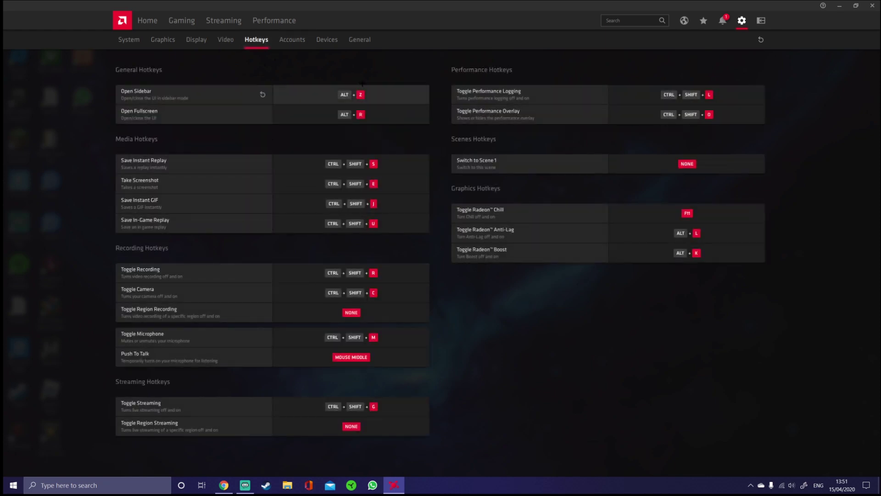
{"action": "left_click", "coordinate": [292, 40]}
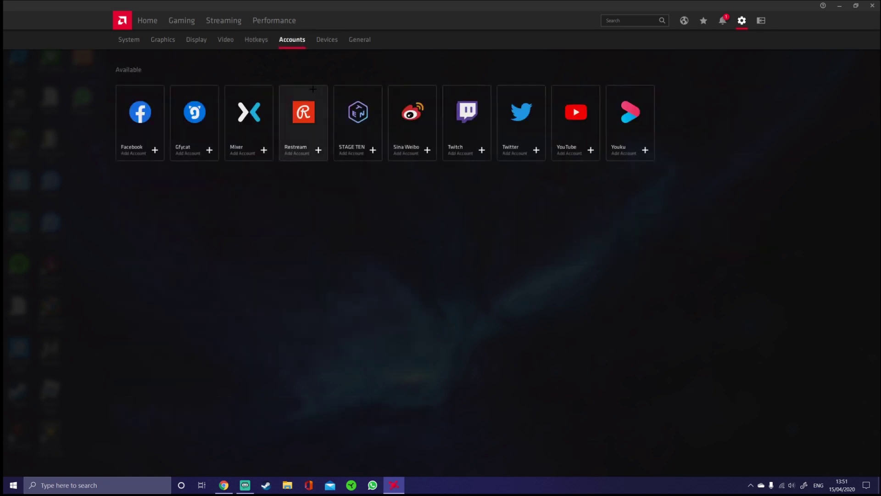
{"action": "left_click", "coordinate": [327, 40]}
{"action": "left_click", "coordinate": [360, 40]}
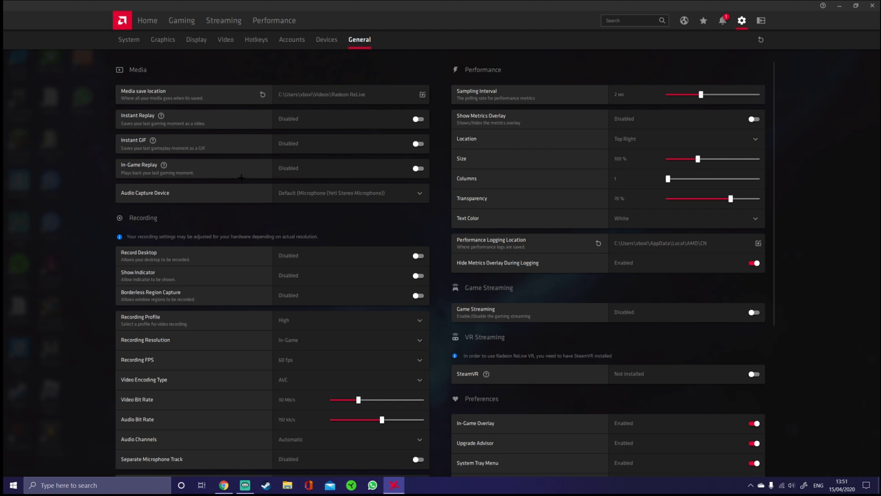
- Scroll through General settings, return to System, then leave settings for the Gaming section
{"action": "scroll", "coordinate": [244, 177], "scroll_direction": "down", "scroll_amount": 1}
{"action": "scroll", "coordinate": [246, 179], "scroll_direction": "down", "scroll_amount": 3}
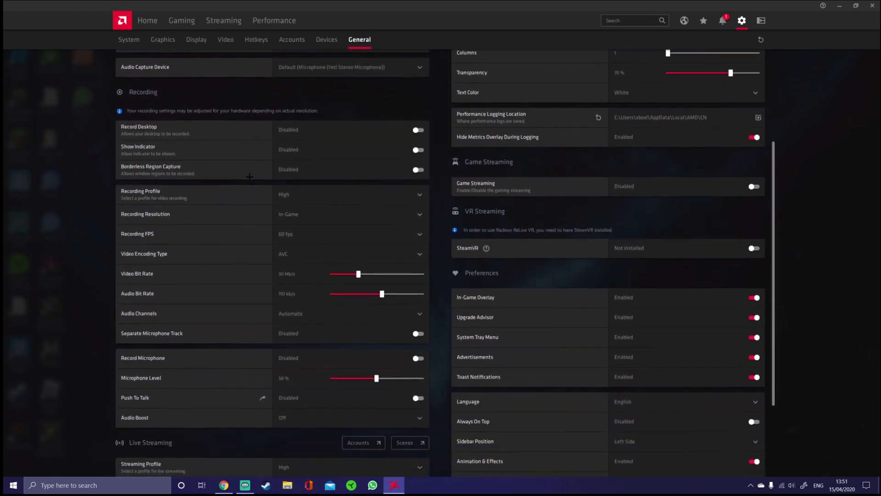
{"action": "scroll", "coordinate": [253, 182], "scroll_direction": "down", "scroll_amount": 2}
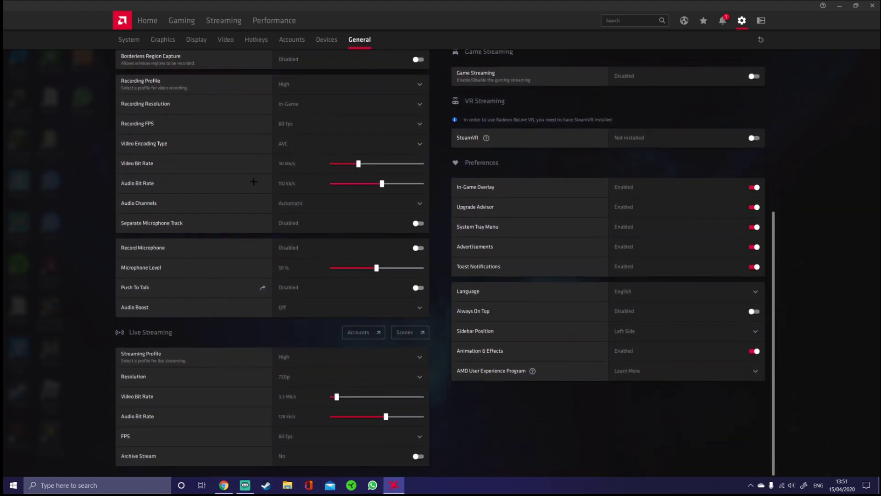
{"action": "scroll", "coordinate": [254, 182], "scroll_direction": "up", "scroll_amount": 6}
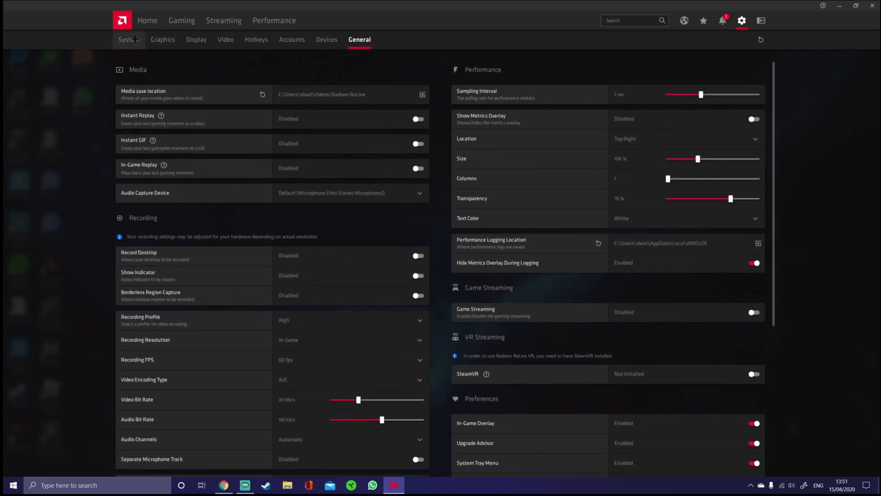
{"action": "left_click", "coordinate": [138, 38]}
{"action": "left_click", "coordinate": [181, 20]}
- Look over the Streaming and Performance sections, then return to the Home dashboard
{"action": "left_click", "coordinate": [220, 20]}
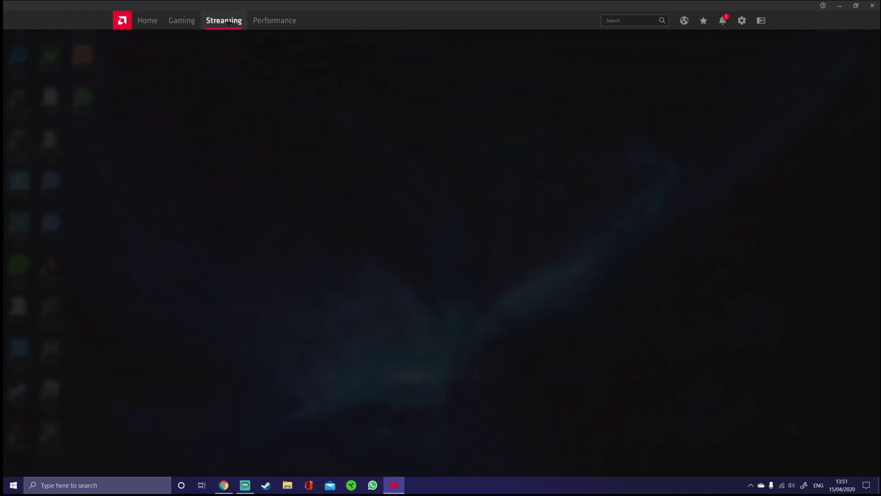
{"action": "left_click", "coordinate": [277, 20]}
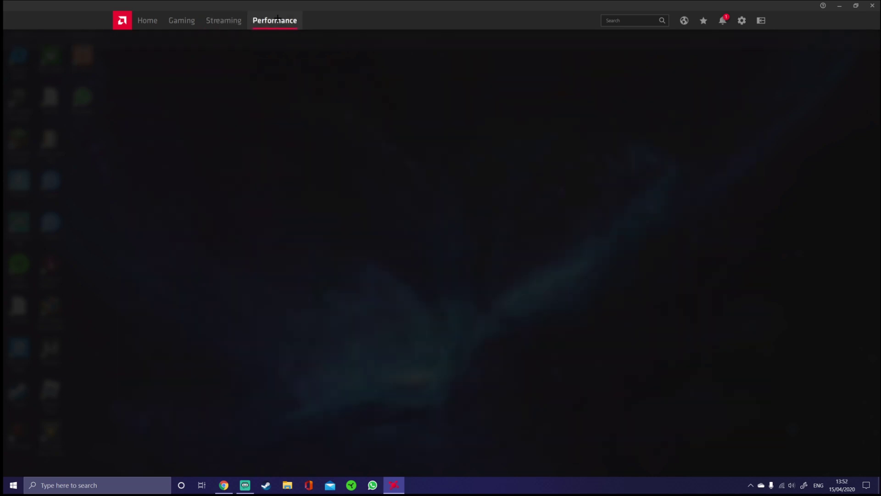
{"action": "left_click", "coordinate": [156, 23]}
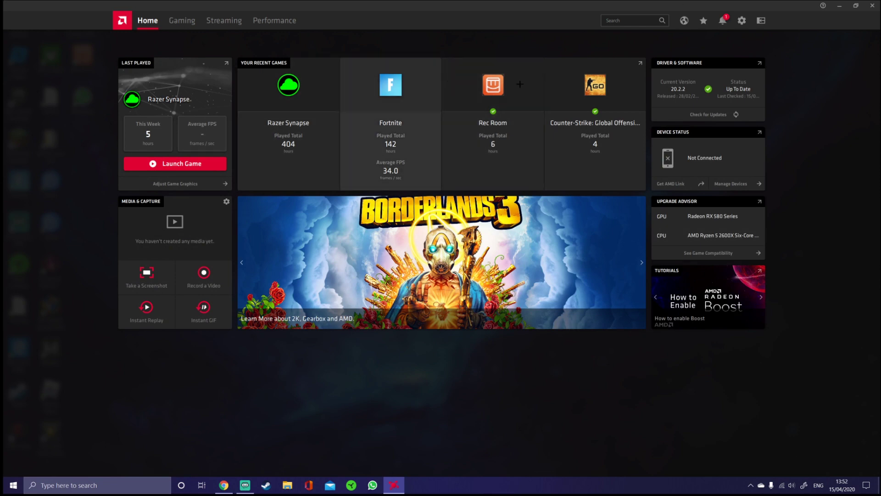
- Browse the System, Display, Video and Hotkeys settings, then minimize Radeon Software to the desktop
{"action": "left_click", "coordinate": [734, 184]}
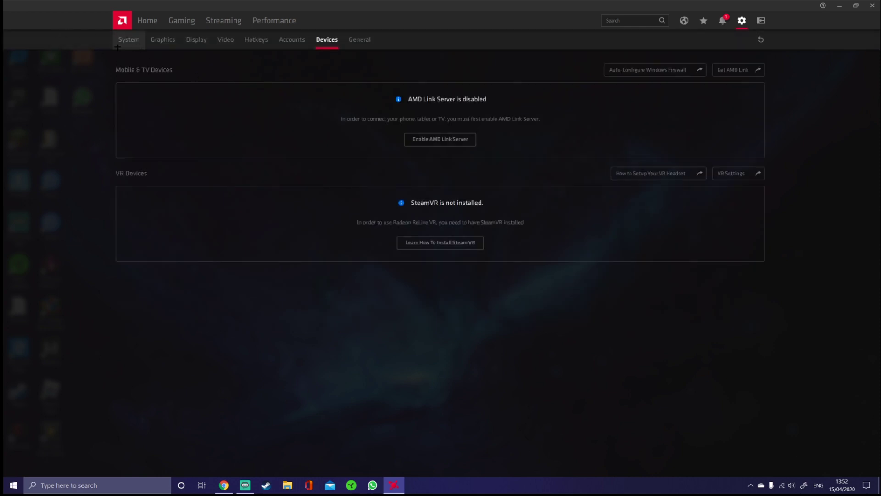
{"action": "left_click", "coordinate": [128, 40]}
{"action": "left_click", "coordinate": [206, 41]}
{"action": "left_click", "coordinate": [227, 40]}
{"action": "left_click", "coordinate": [256, 40]}
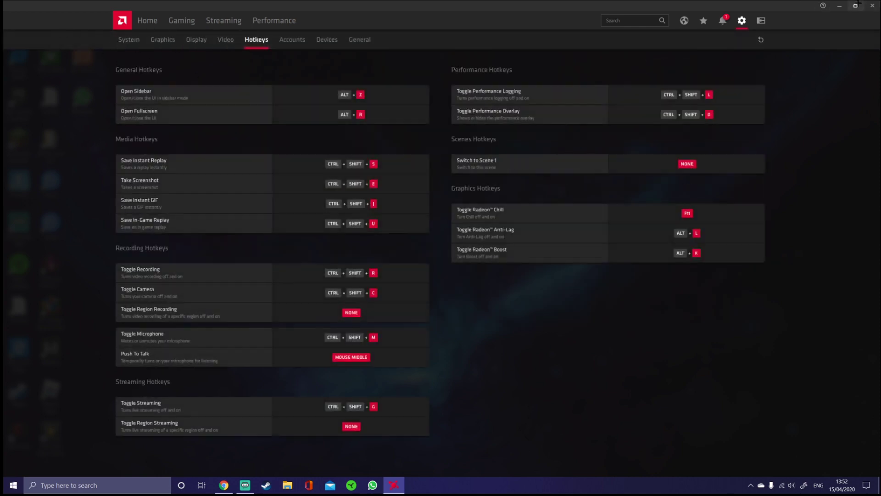
{"action": "left_click", "coordinate": [839, 5]}
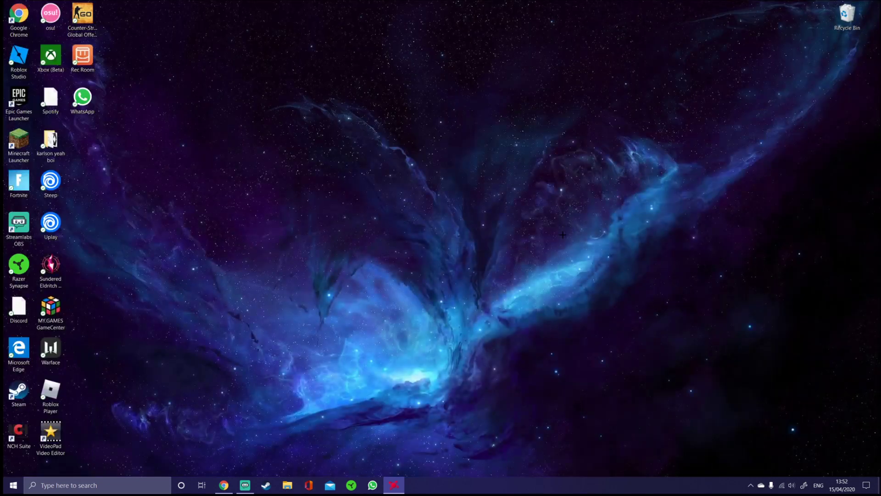